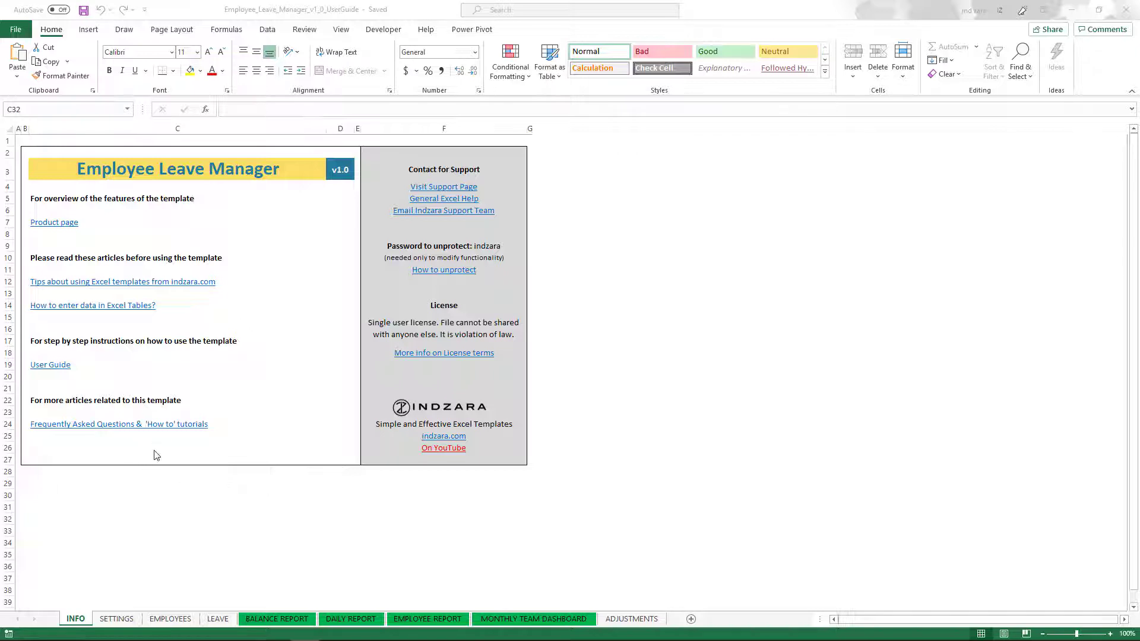
# Switch to the SETTINGS sheet of the Employee Leave Manager workbook.
pyautogui.click(116, 619)
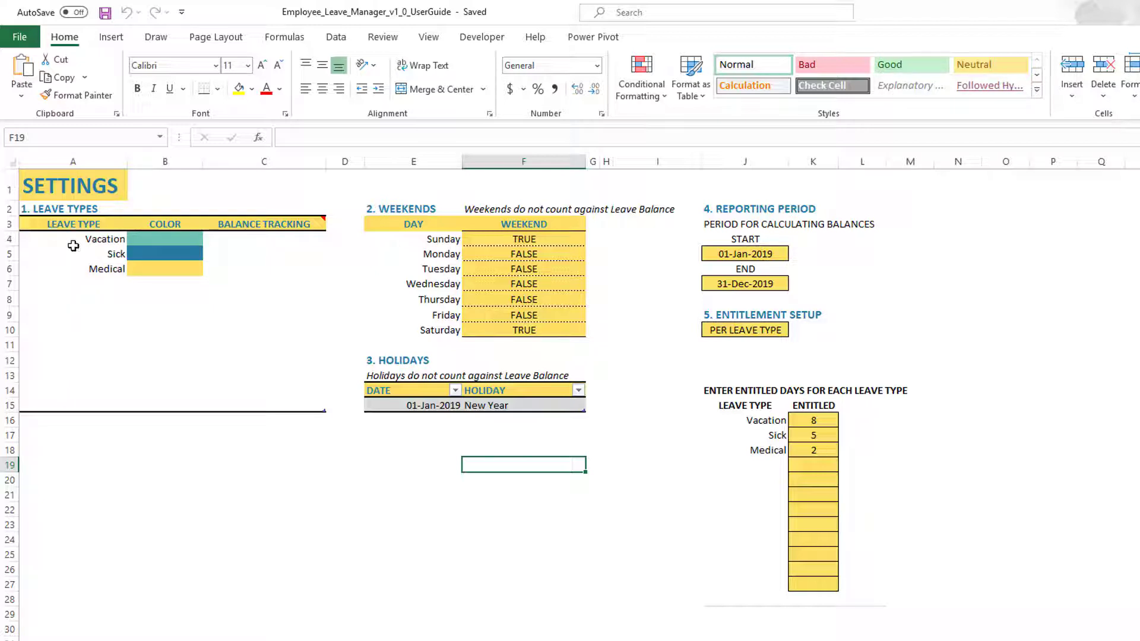
# Rename the Vacation leave type in A4 to Leave, then restore it to Vacation.
pyautogui.click(88, 241)
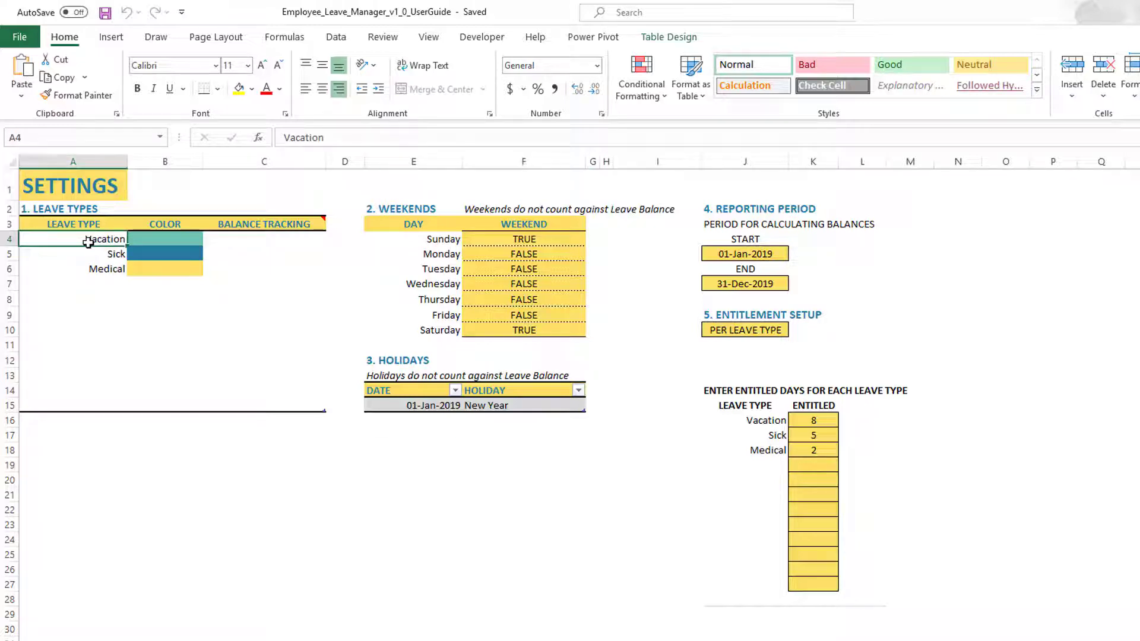
pyautogui.write('Leave')
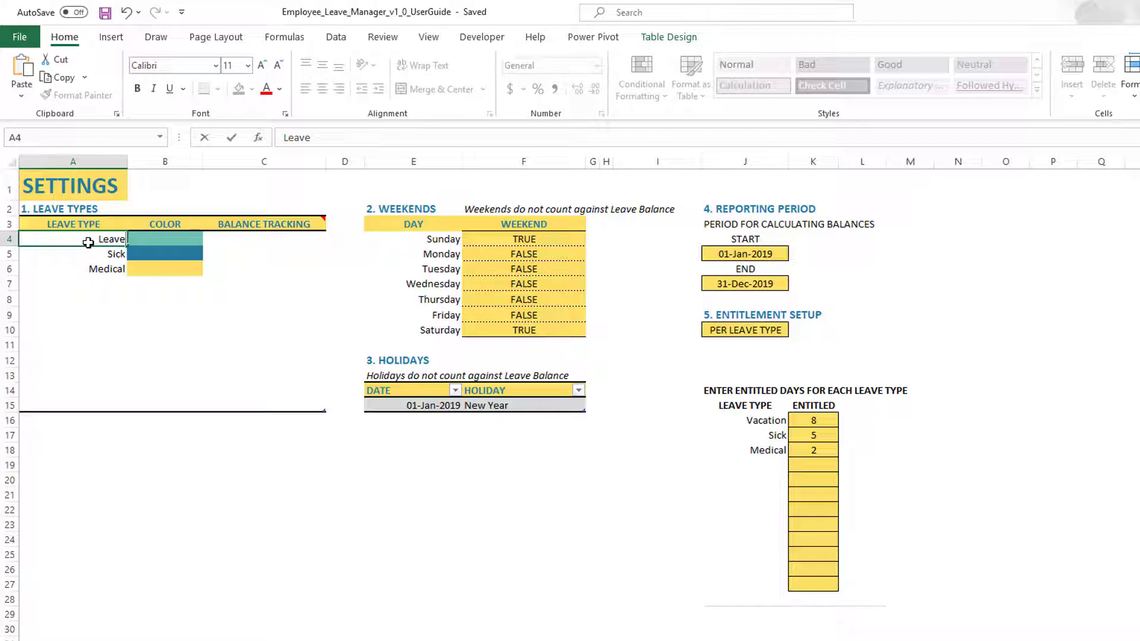
pyautogui.hotkey('ctrl', 'Return')
pyautogui.write('Vacatio')
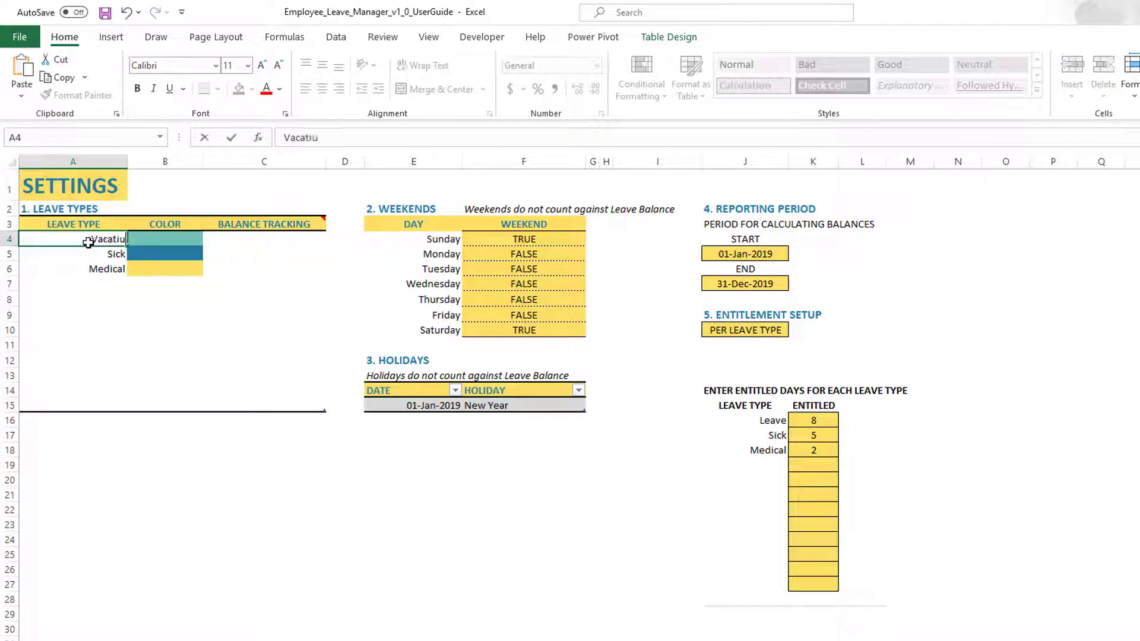
pyautogui.write('n')
pyautogui.press('Return')
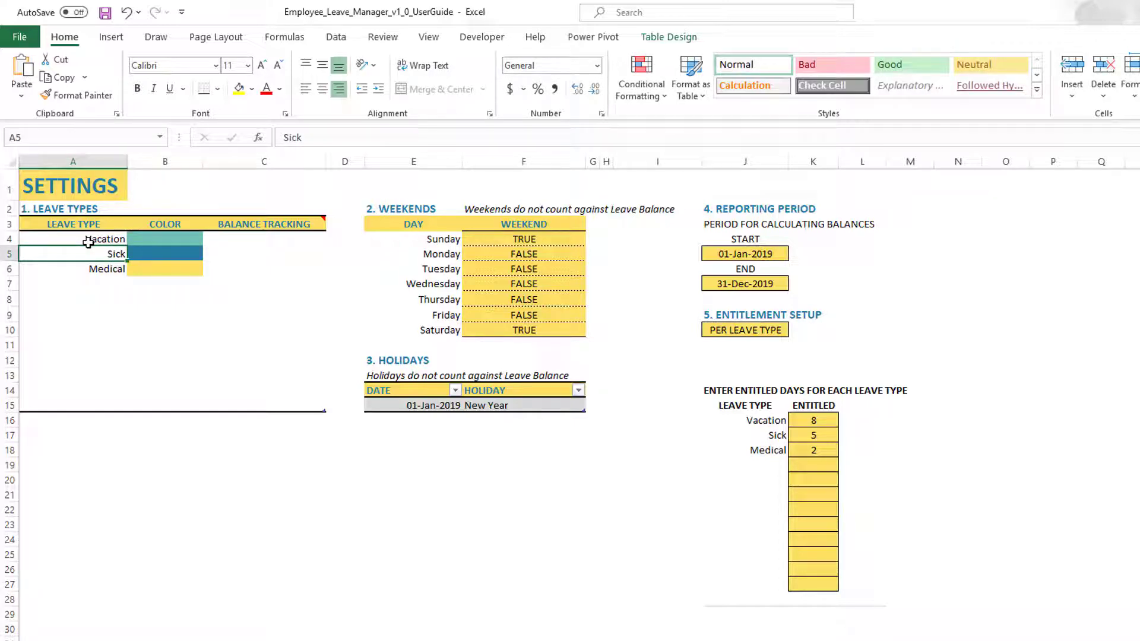
# Enter Personal as a new leave type in A7 below Medical.
pyautogui.press('Down')
pyautogui.press('Down')
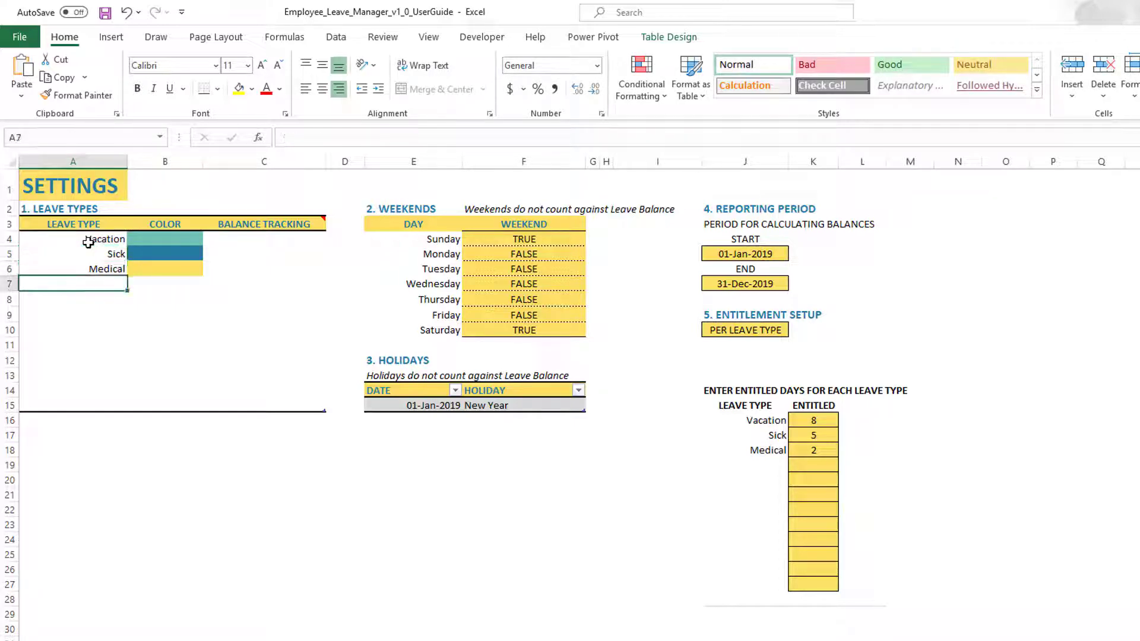
pyautogui.write('Personal')
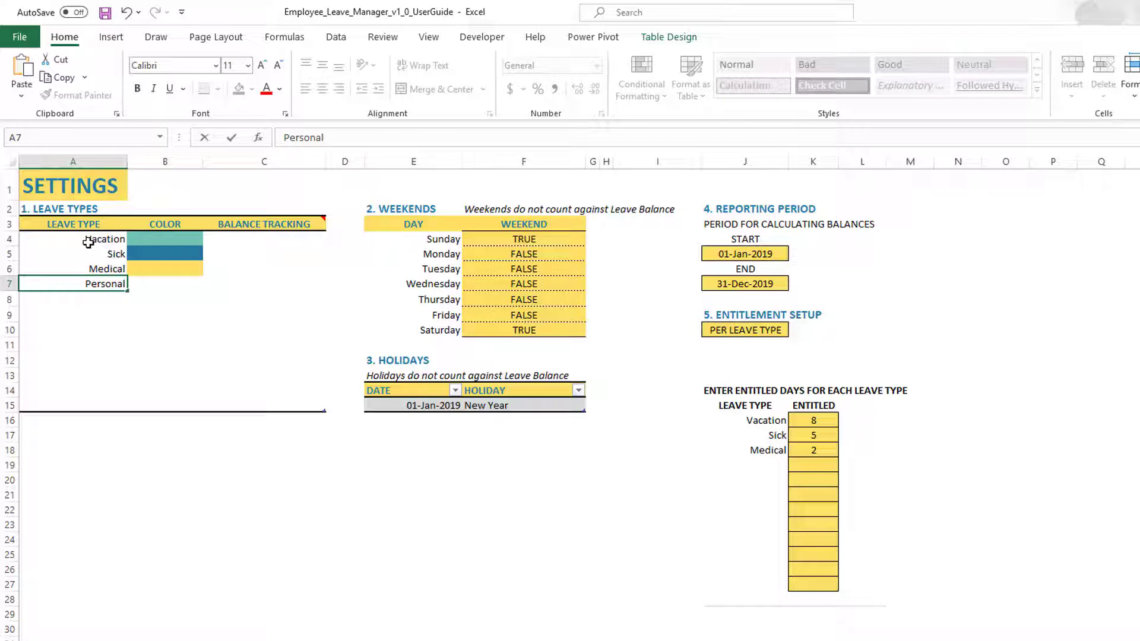
pyautogui.press('Tab')
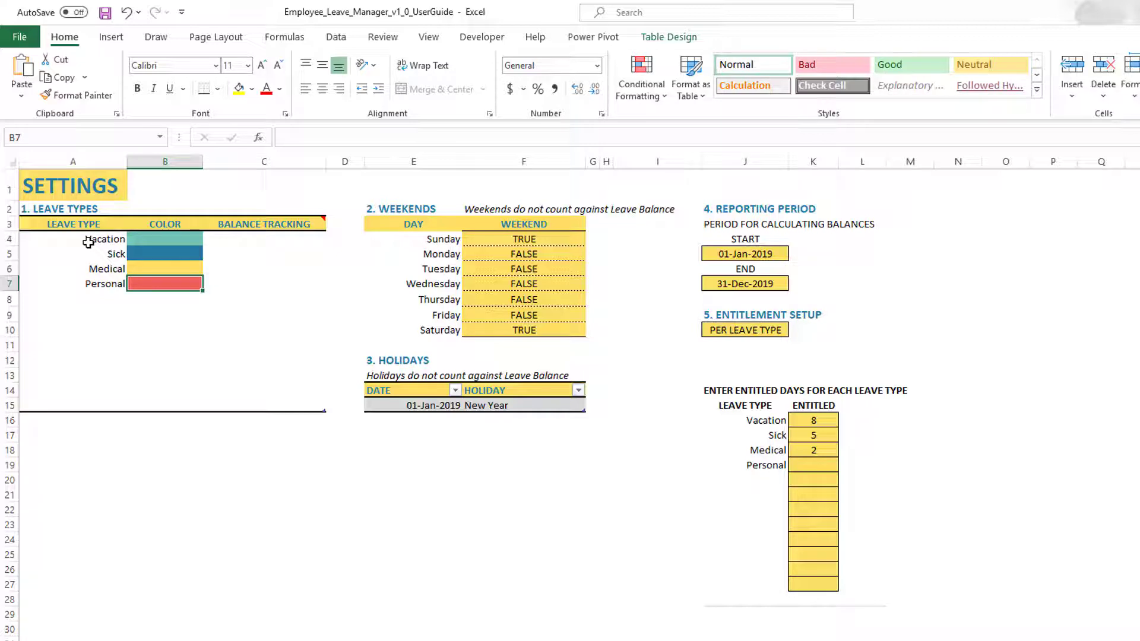
pyautogui.press('Left')
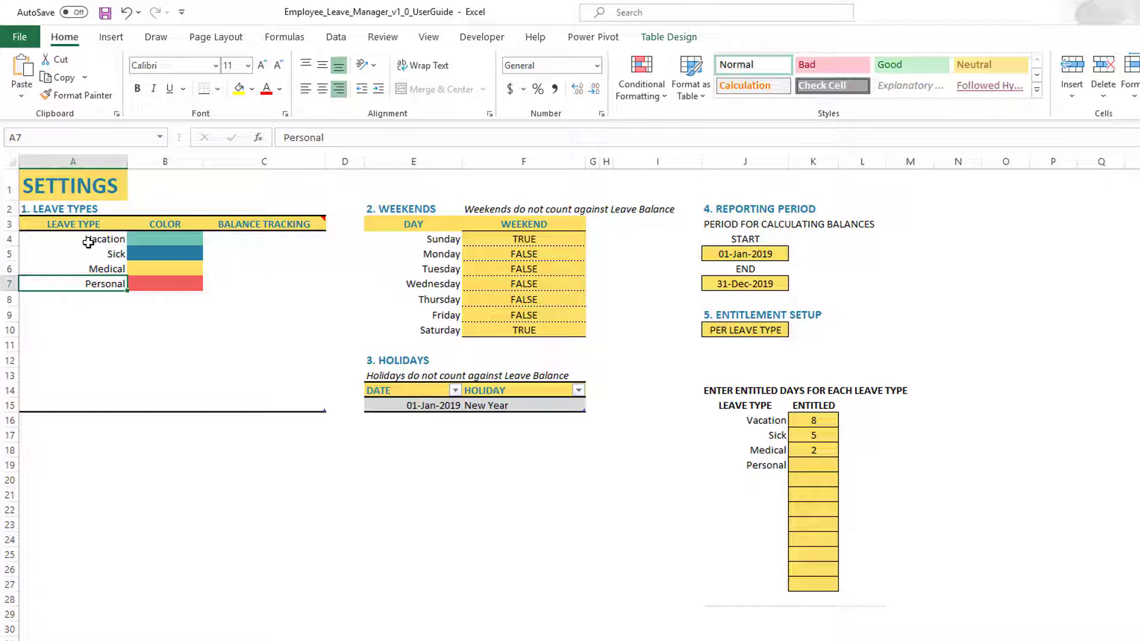
# Add Training as a fifth leave type with its balance tracking set to No.
pyautogui.press('Down')
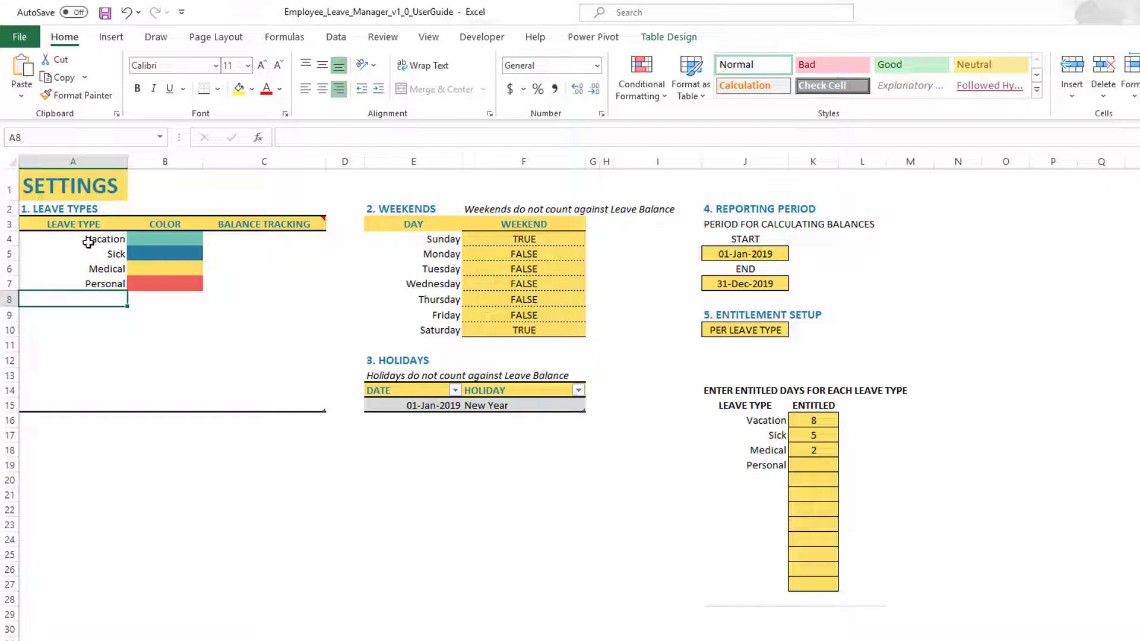
pyautogui.write('Training')
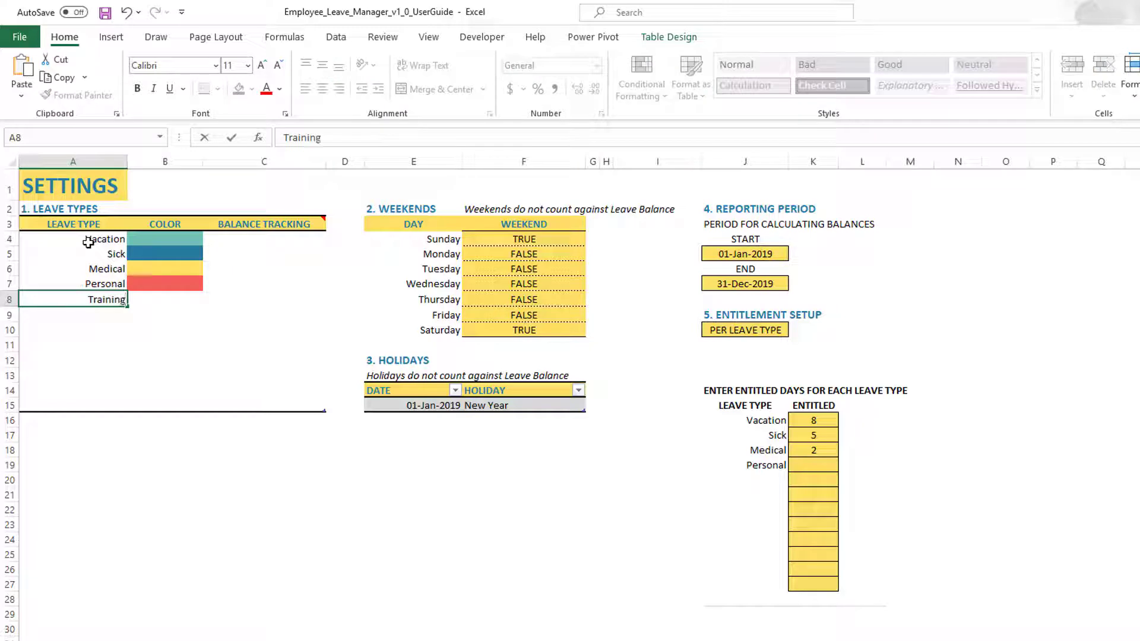
pyautogui.press('Tab')
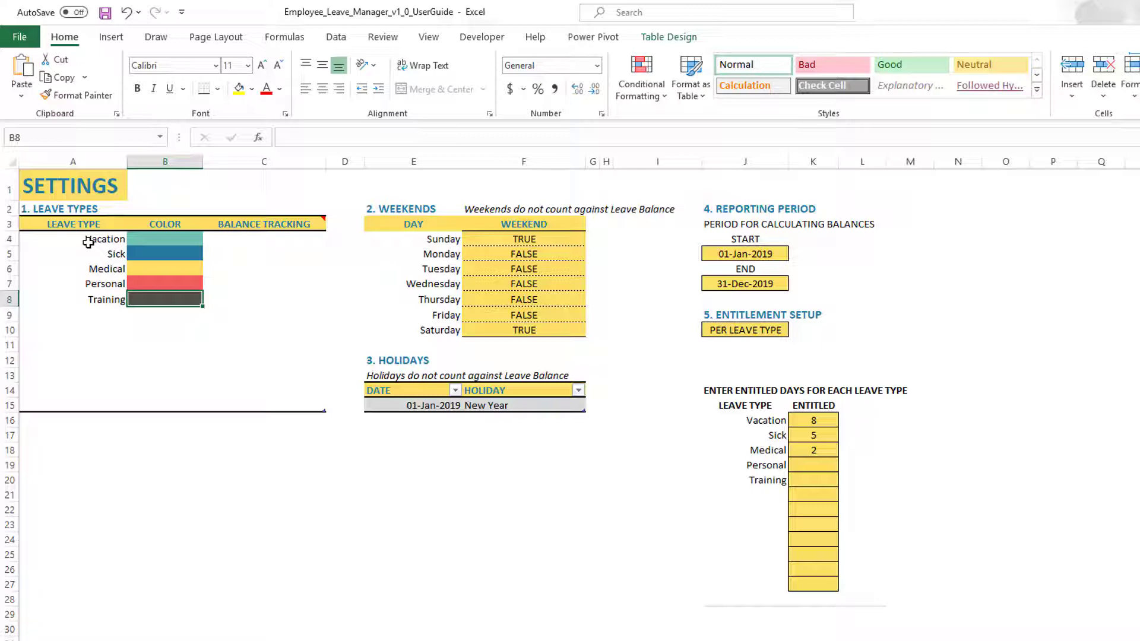
pyautogui.press('Right')
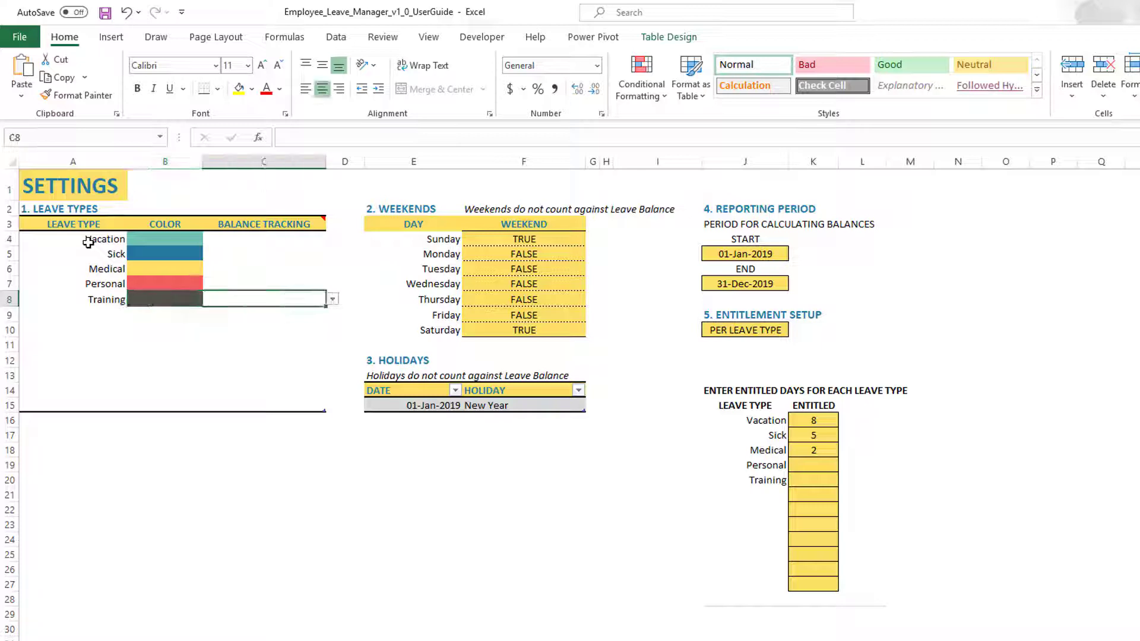
pyautogui.click(332, 299)
pyautogui.click(250, 311)
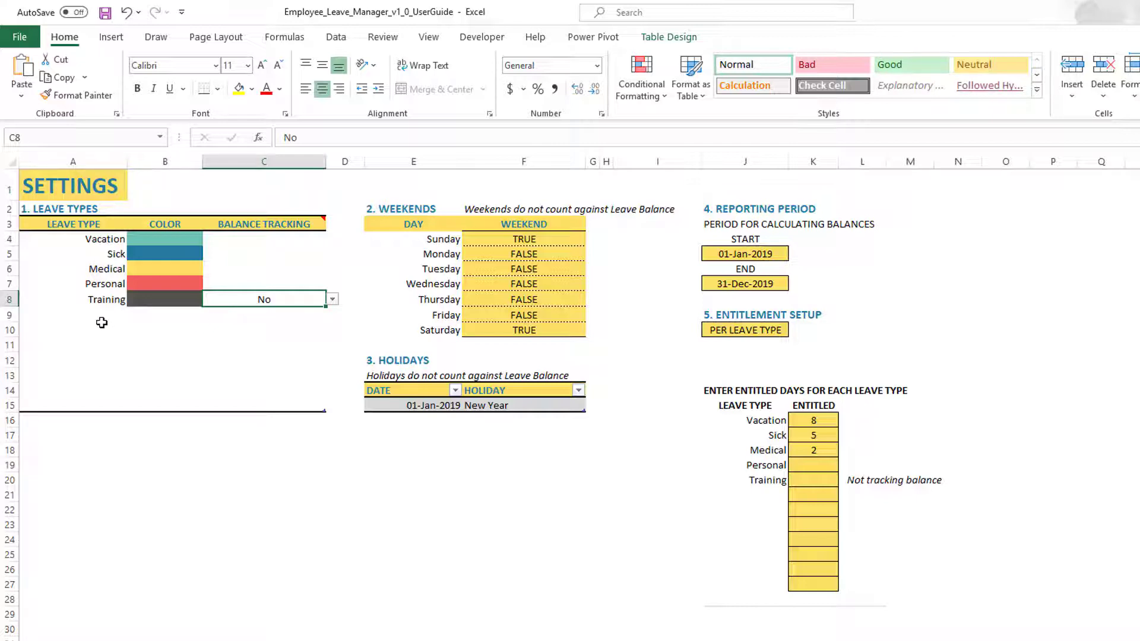
# Check Personal's balance tracking dropdown in C7, leaving its value unchanged.
pyautogui.click(102, 314)
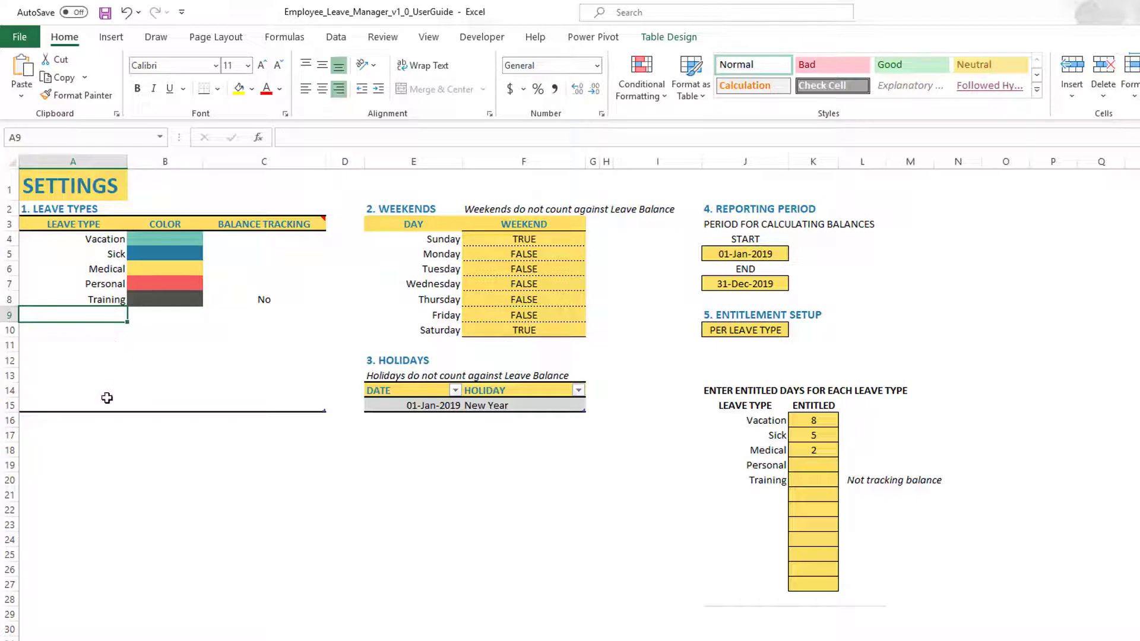
pyautogui.click(276, 282)
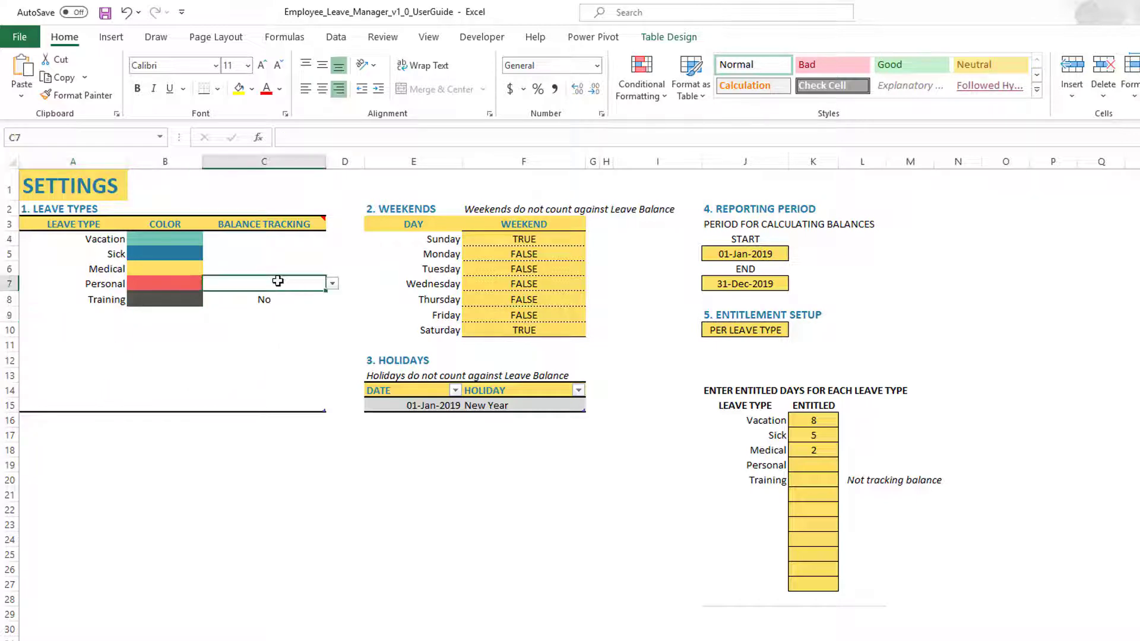
pyautogui.click(332, 283)
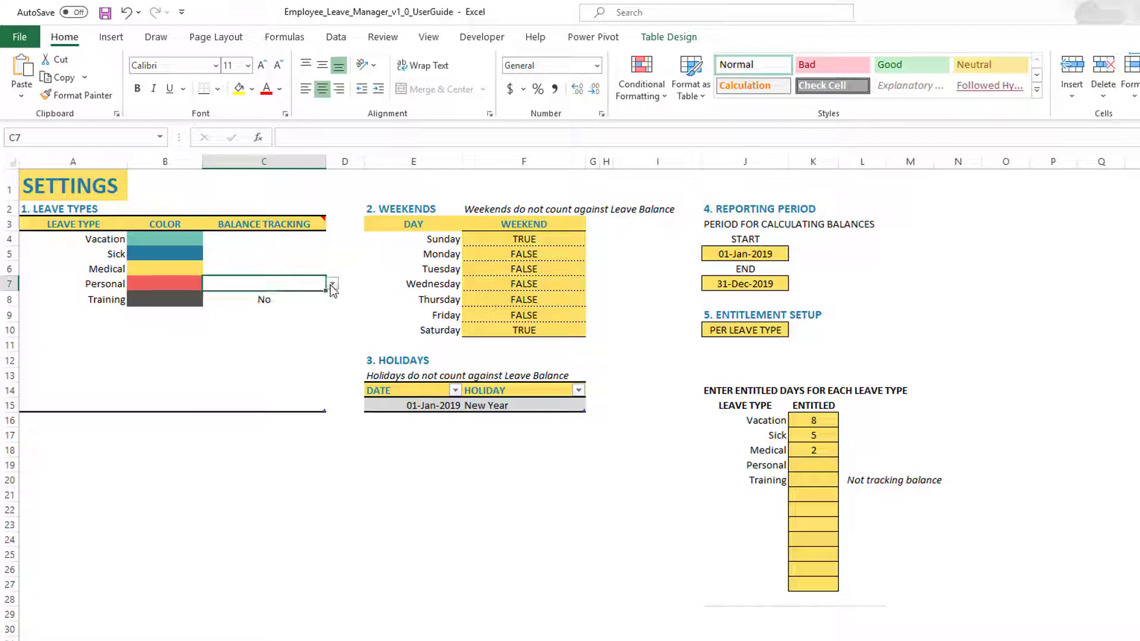
pyautogui.click(332, 283)
pyautogui.click(452, 253)
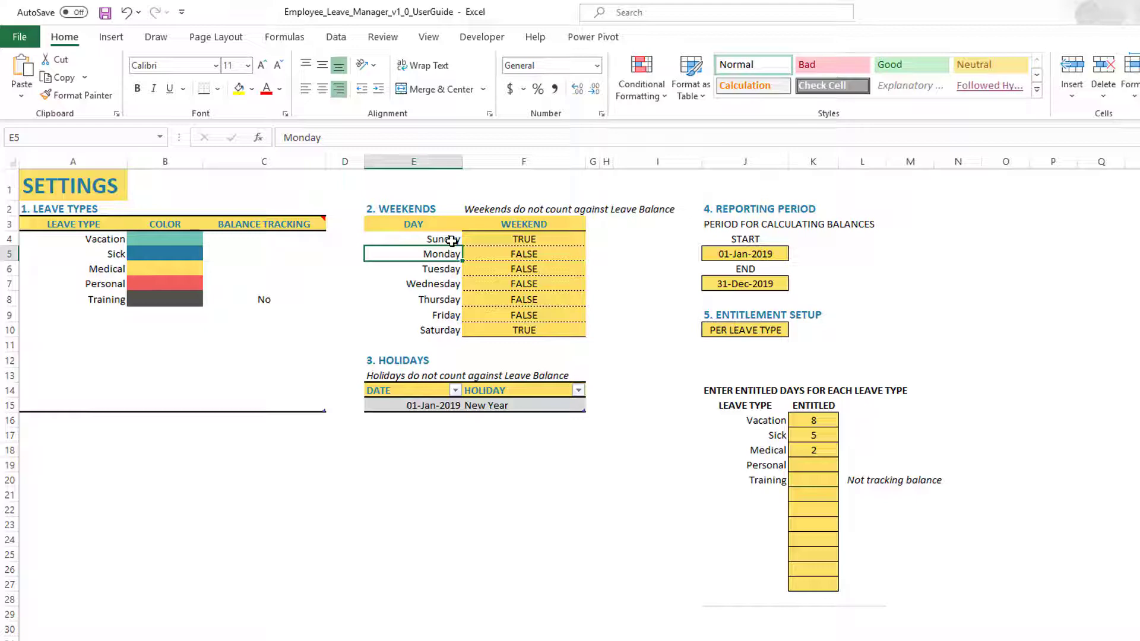
pyautogui.click(487, 242)
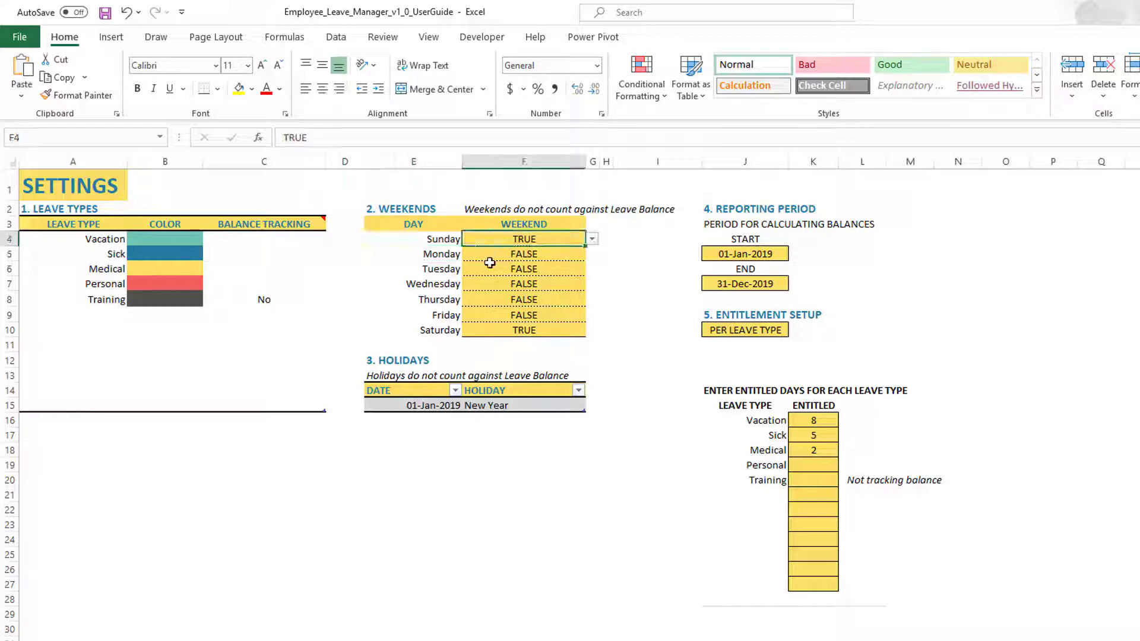
pyautogui.click(499, 327)
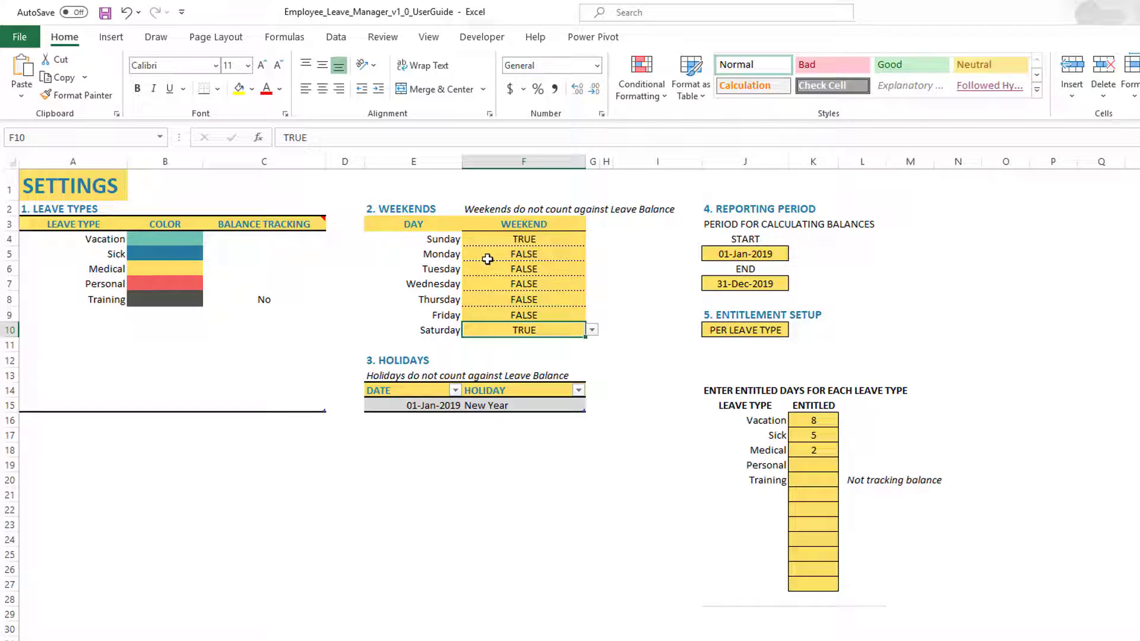
pyautogui.click(556, 251)
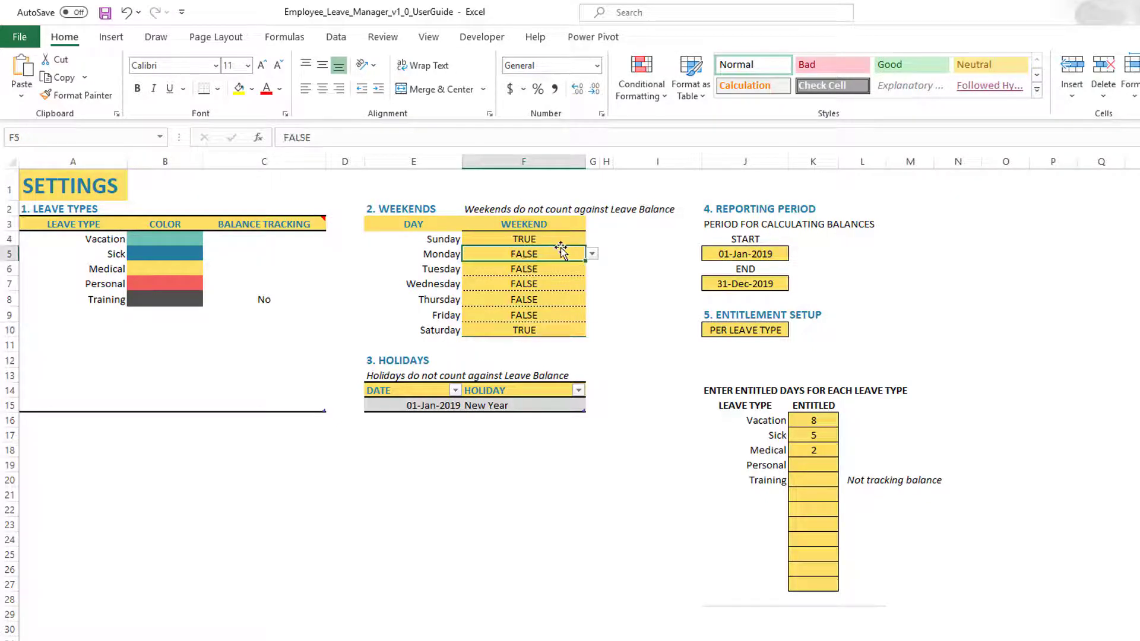
pyautogui.click(561, 240)
pyautogui.click(592, 238)
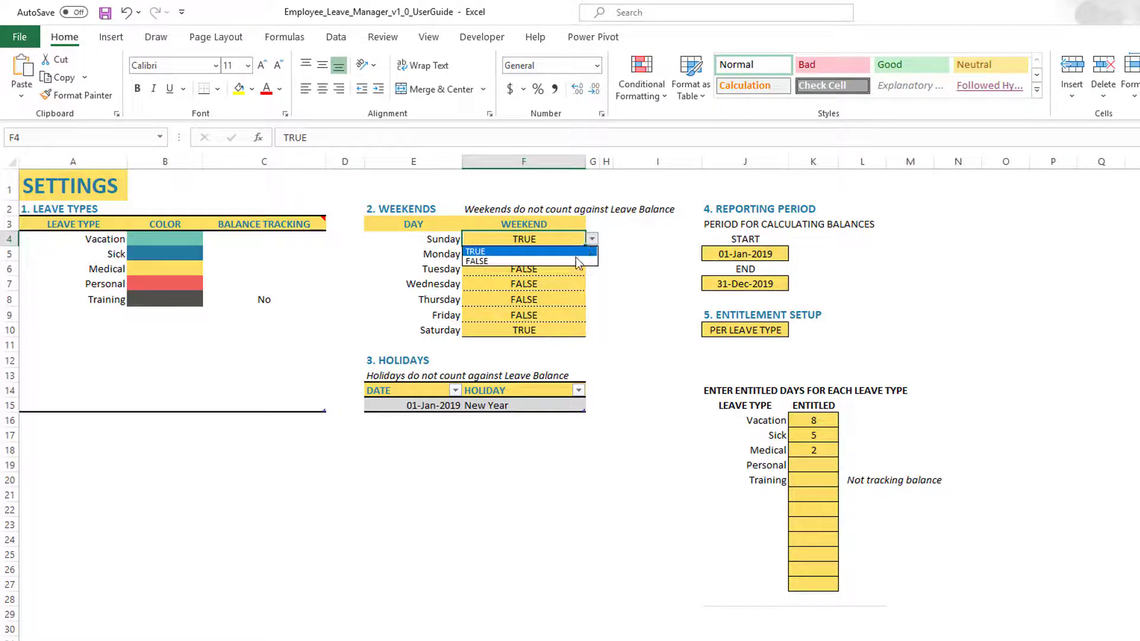
pyautogui.click(575, 260)
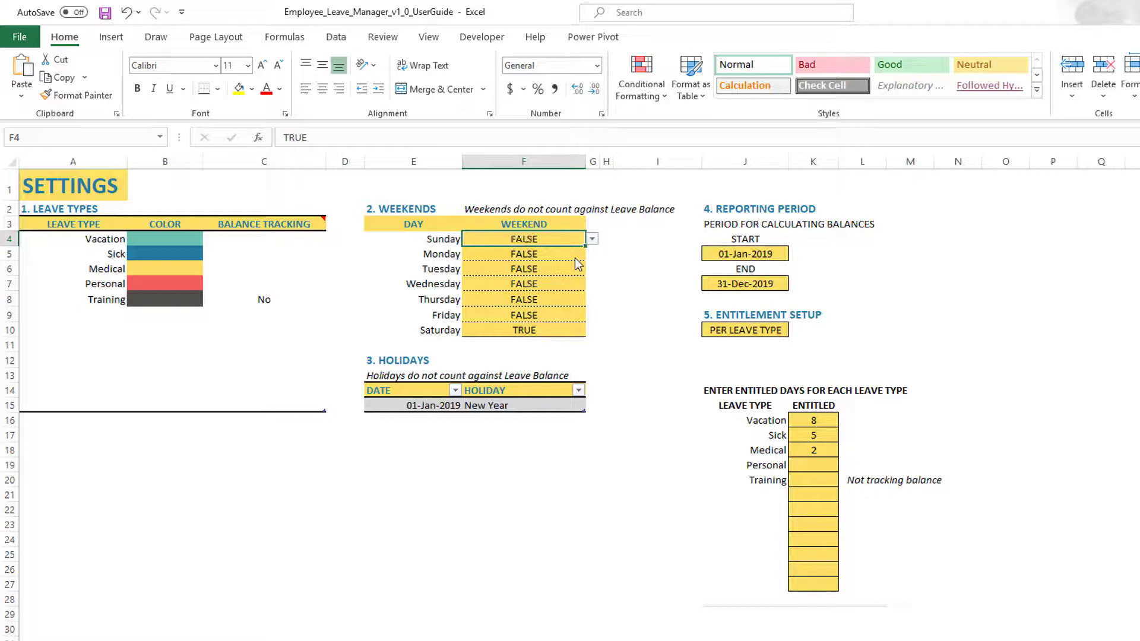
pyautogui.click(542, 325)
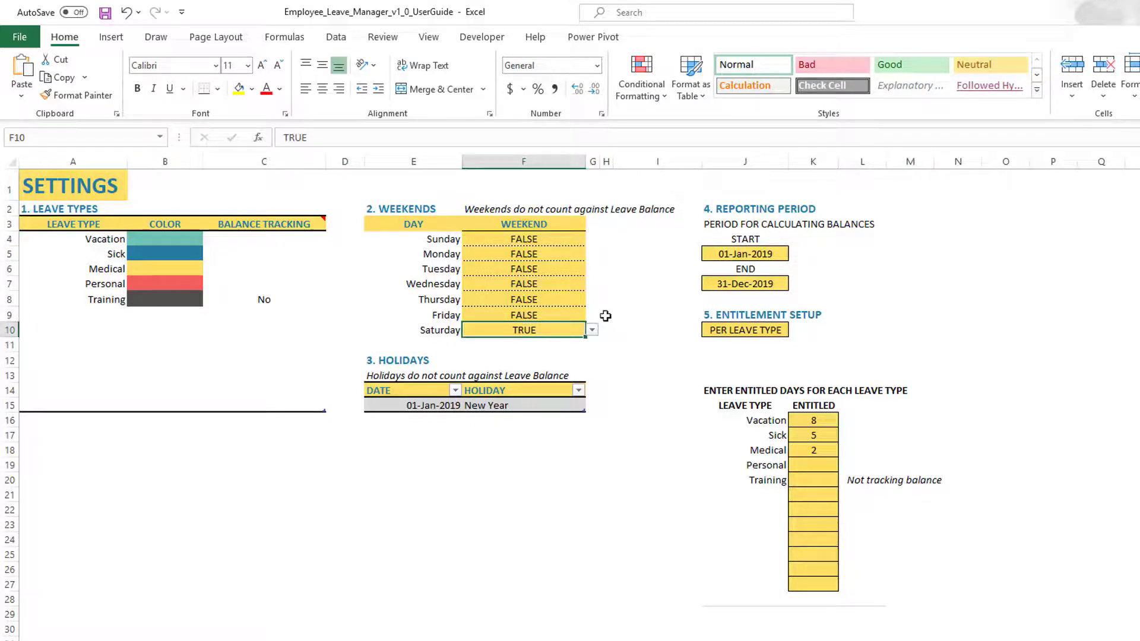
pyautogui.click(574, 240)
pyautogui.click(592, 238)
pyautogui.click(517, 251)
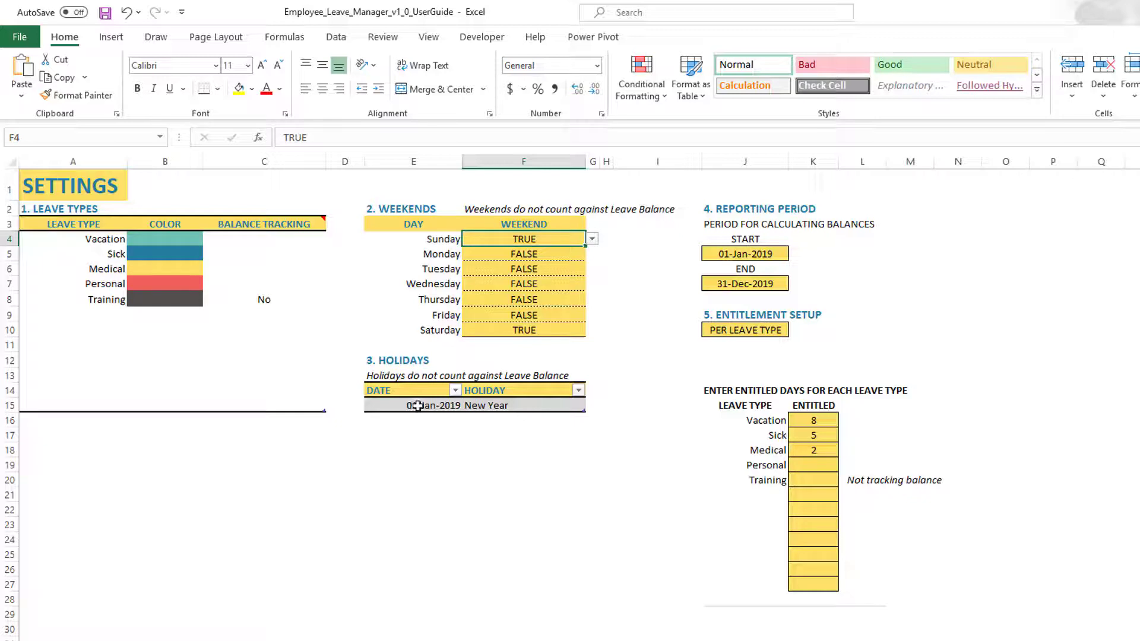
# Enter date 5/1/2019 in E16 and the name May Day in F16.
pyautogui.click(418, 405)
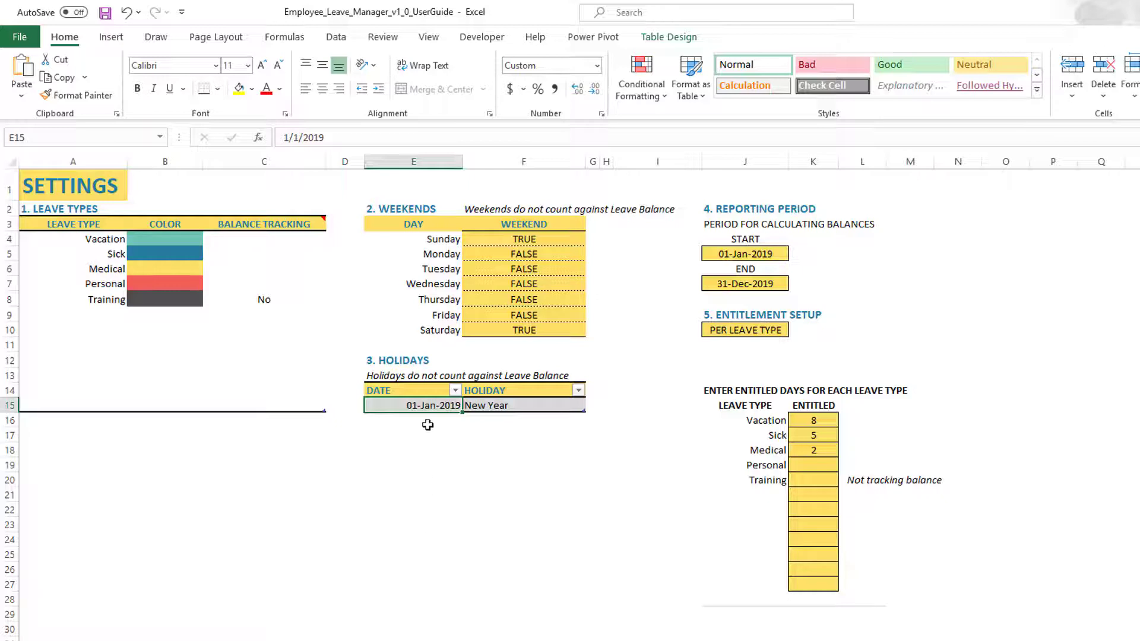
pyautogui.click(428, 424)
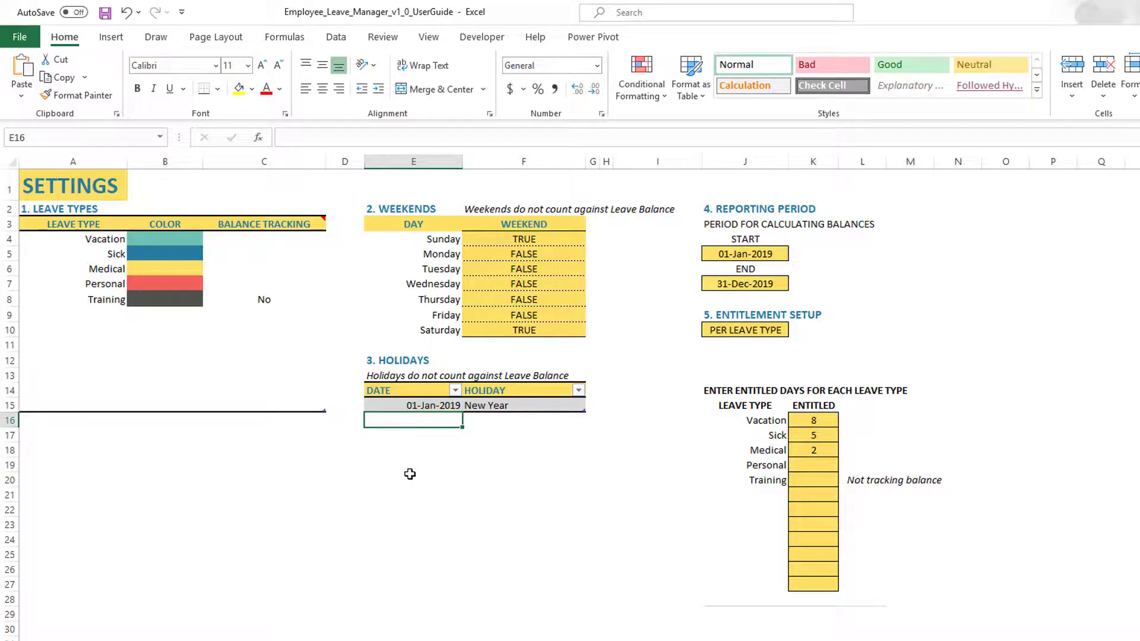
pyautogui.write('5/1/2019')
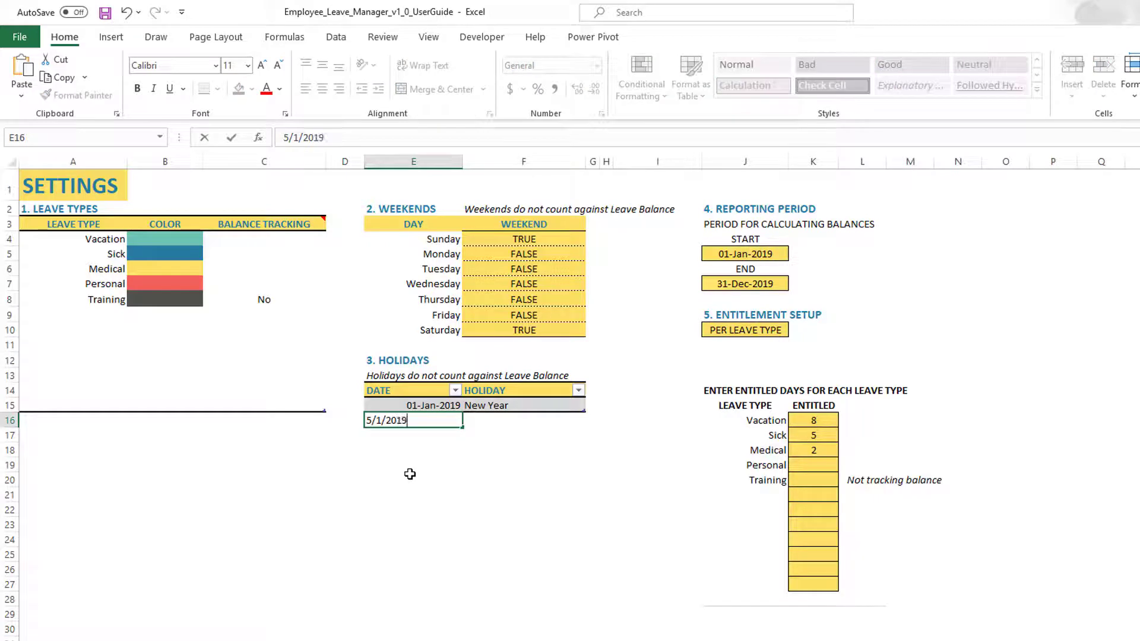
pyautogui.press('Tab')
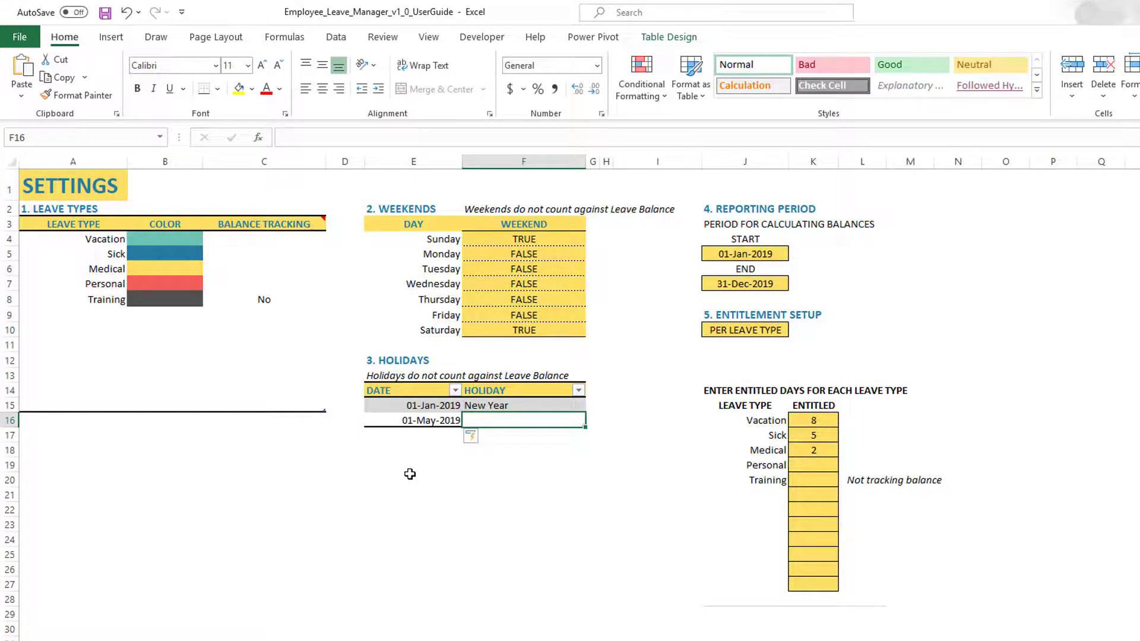
pyautogui.write('May Day')
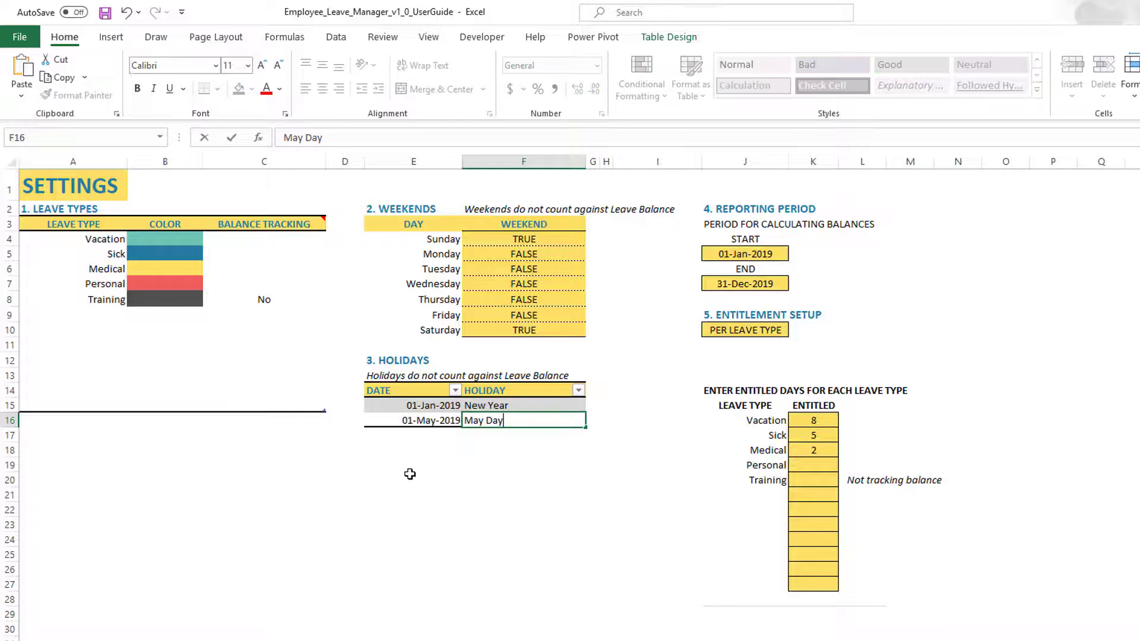
pyautogui.press('Return')
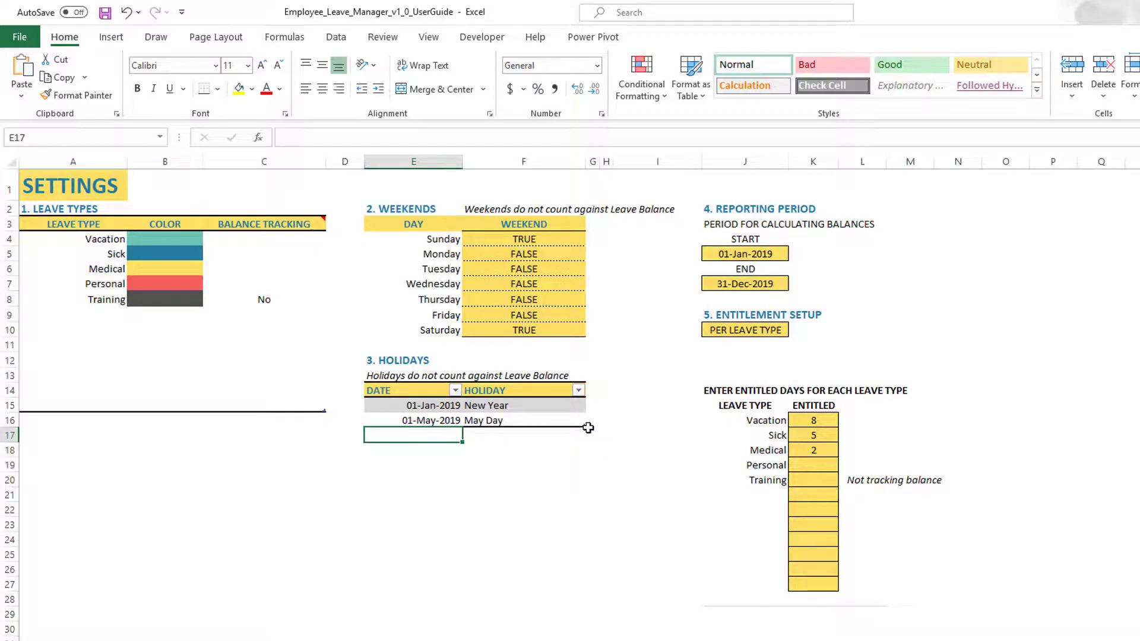
pyautogui.click(432, 420)
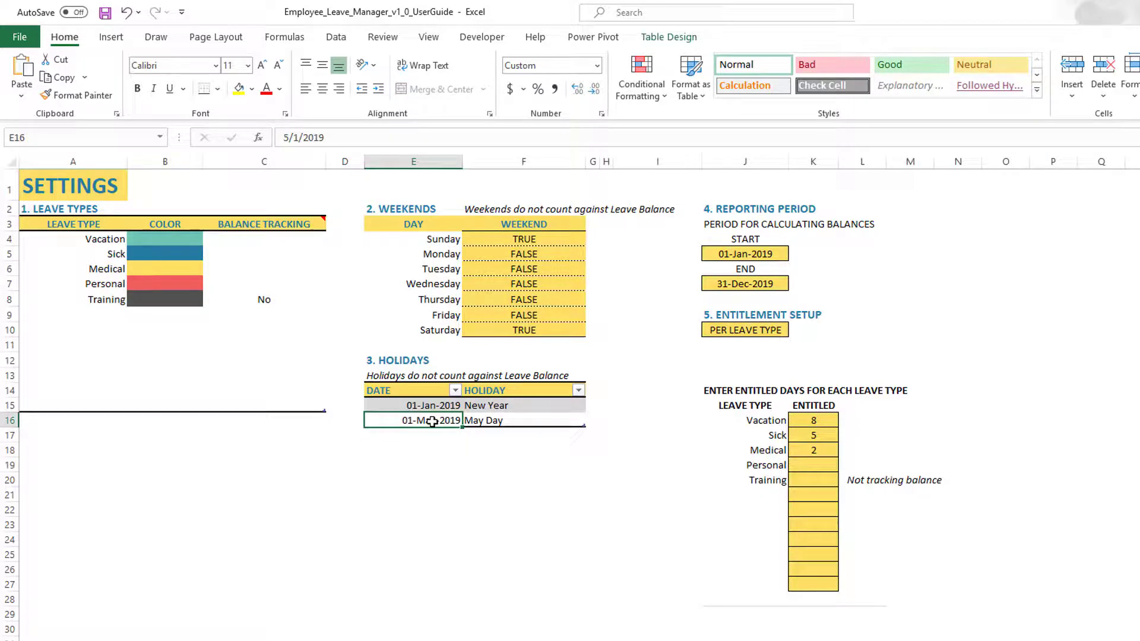